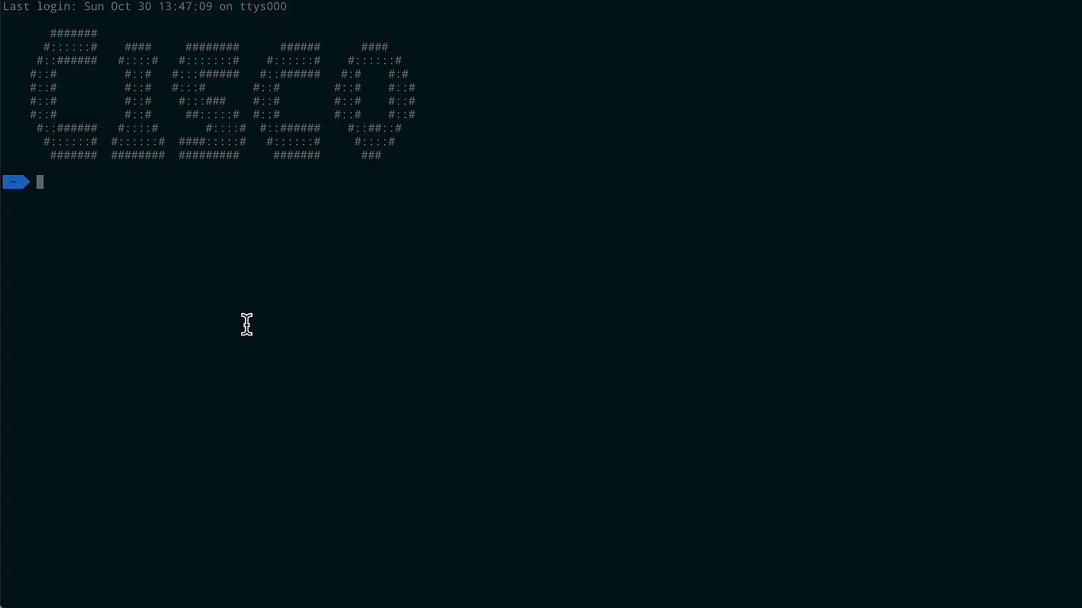
SSH into the switch at 10.51.77.72 as admin and log in with the account password
{"action": "type", "text": "ssh admin@10.51.77.72"}
{"action": "key", "text": "Return"}
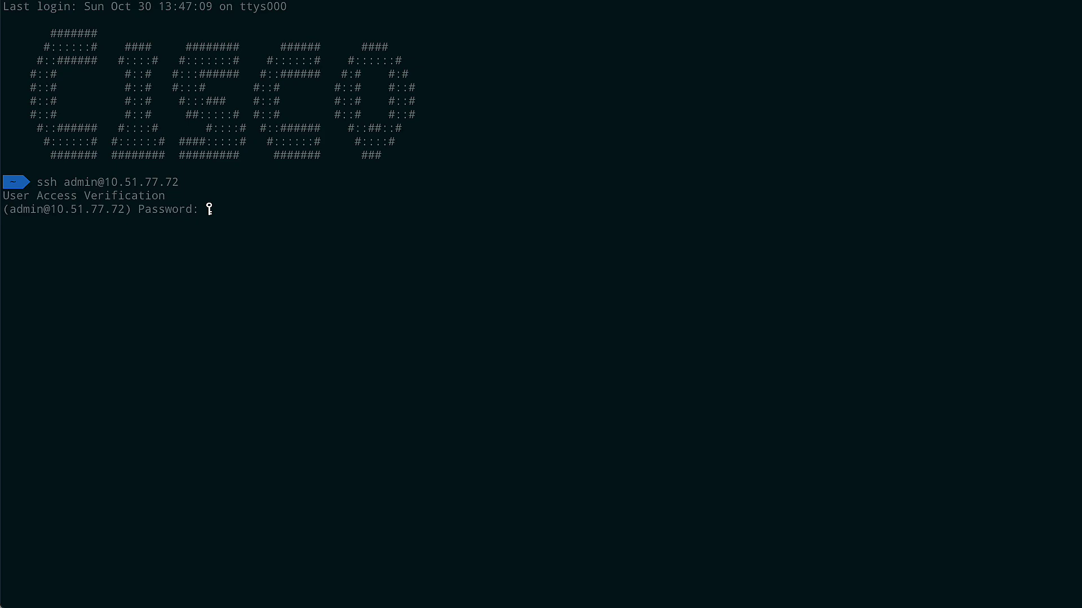
{"action": "key", "text": "Return"}
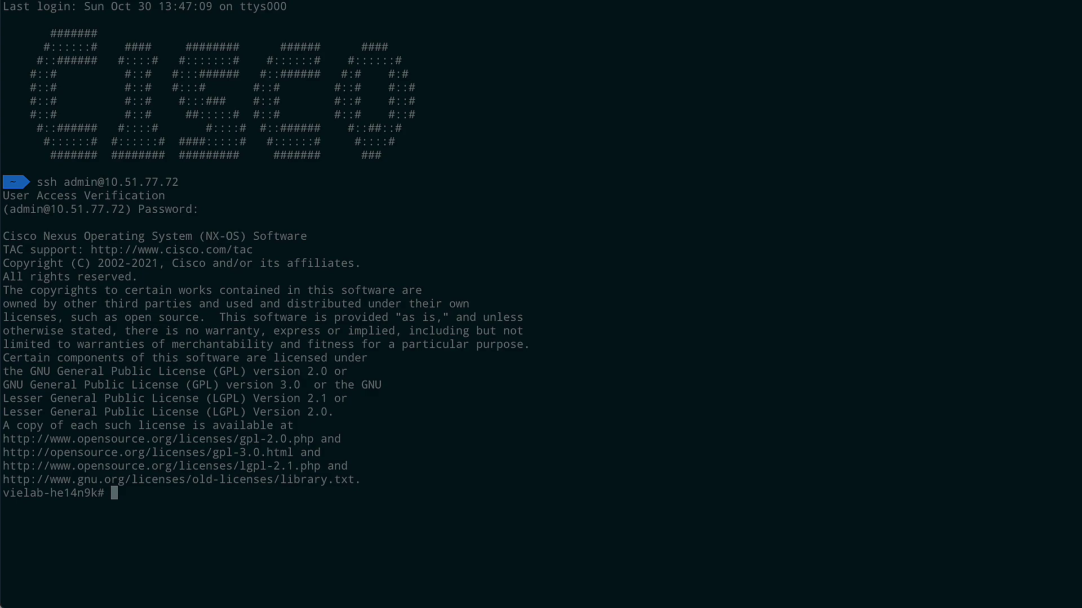
Enable NX-API with conf t and feature nxapi, exit, then verify it with show nxapi
{"action": "type", "text": "conf t"}
{"action": "key", "text": "Return"}
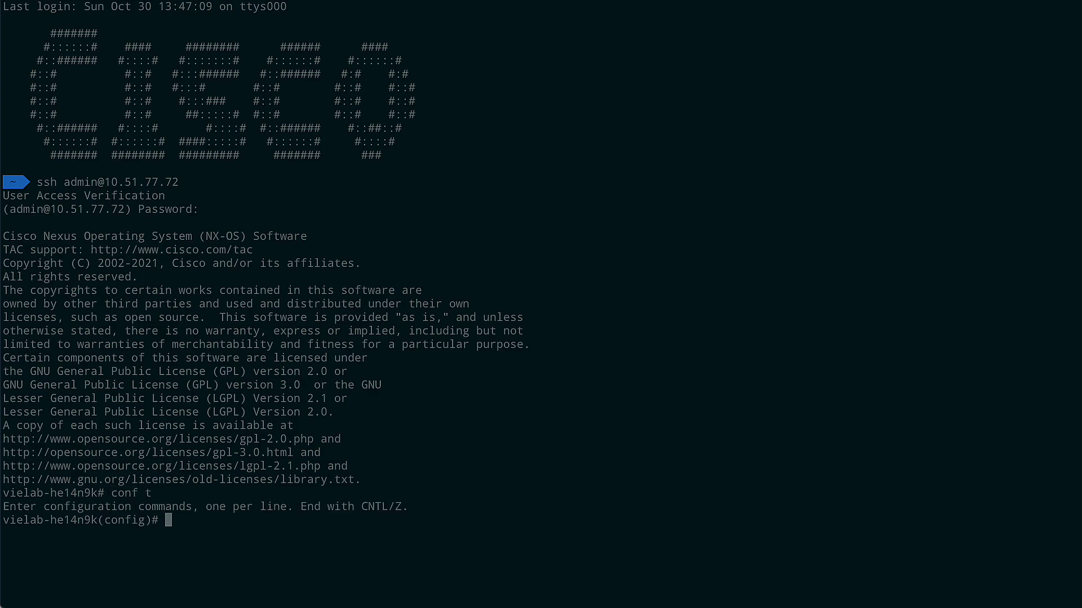
{"action": "type", "text": "feature nxapi"}
{"action": "key", "text": "Return"}
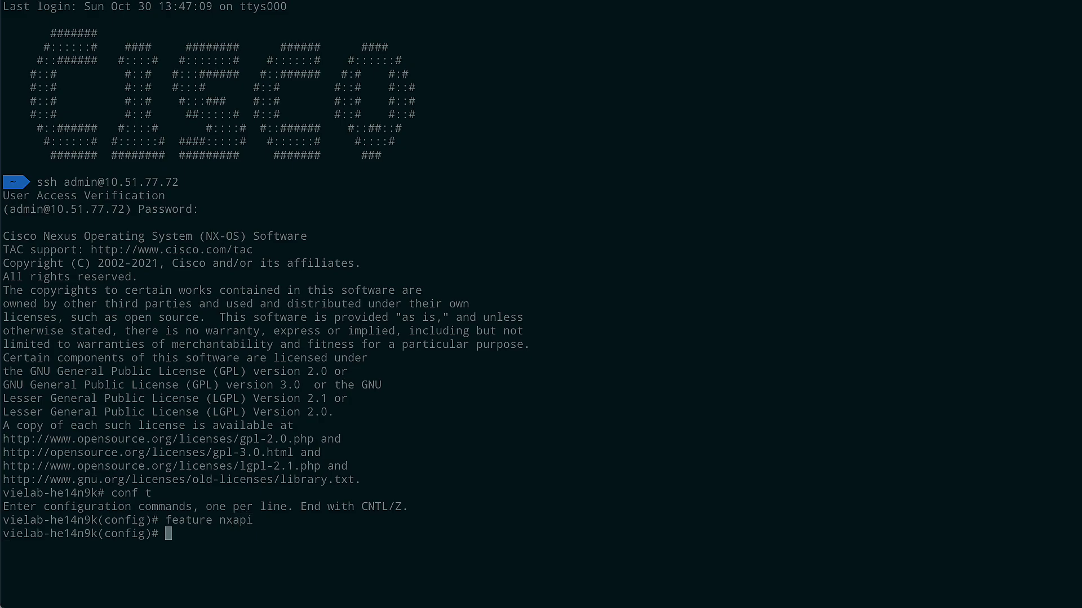
{"action": "type", "text": "exit"}
{"action": "key", "text": "Return"}
{"action": "type", "text": "show "}
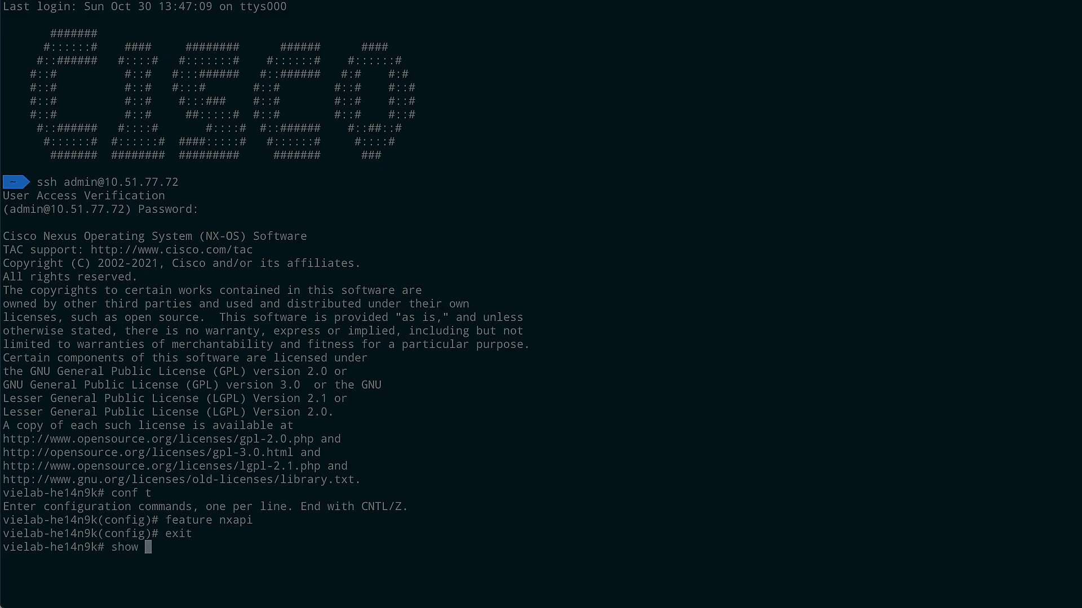
{"action": "type", "text": "nxapi"}
{"action": "key", "text": "Return"}
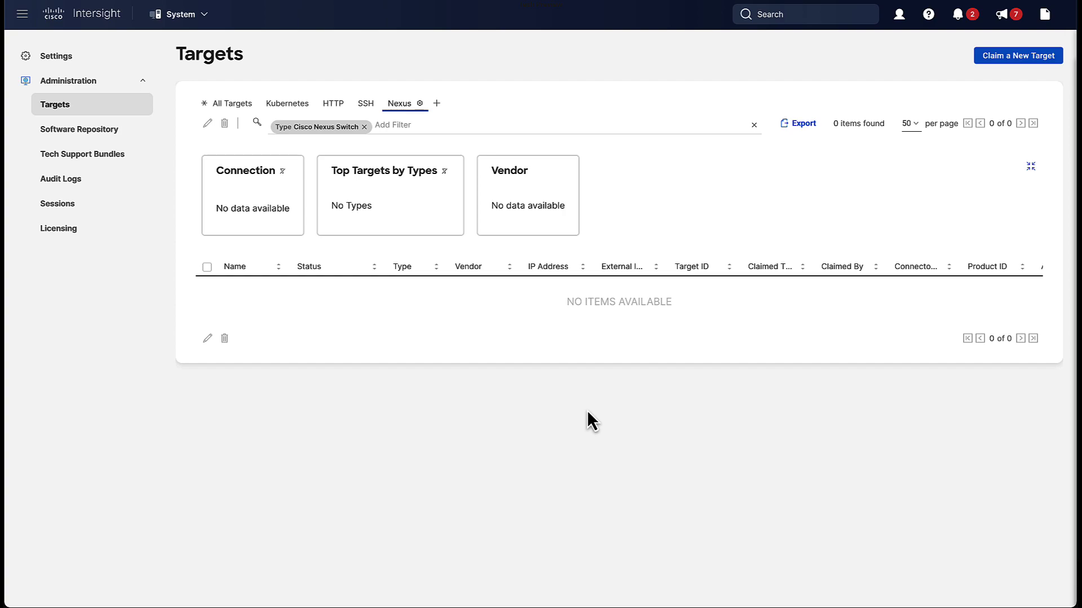
Open and dismiss the services menu, staying on the Nexus-filtered Targets page showing 0 items
{"action": "left_click", "coordinate": [193, 17]}
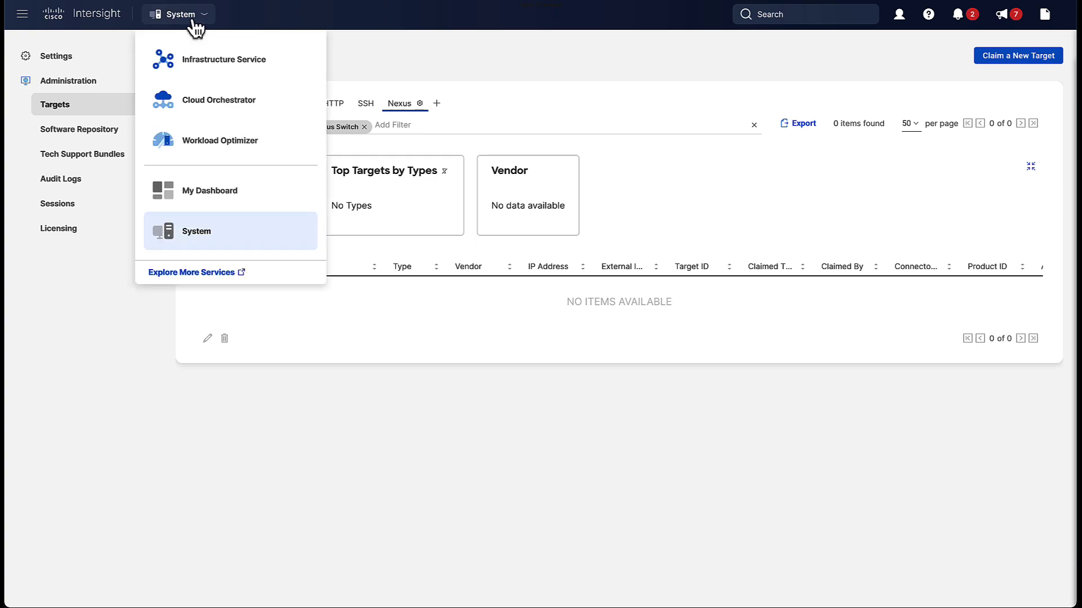
{"action": "left_click", "coordinate": [79, 237]}
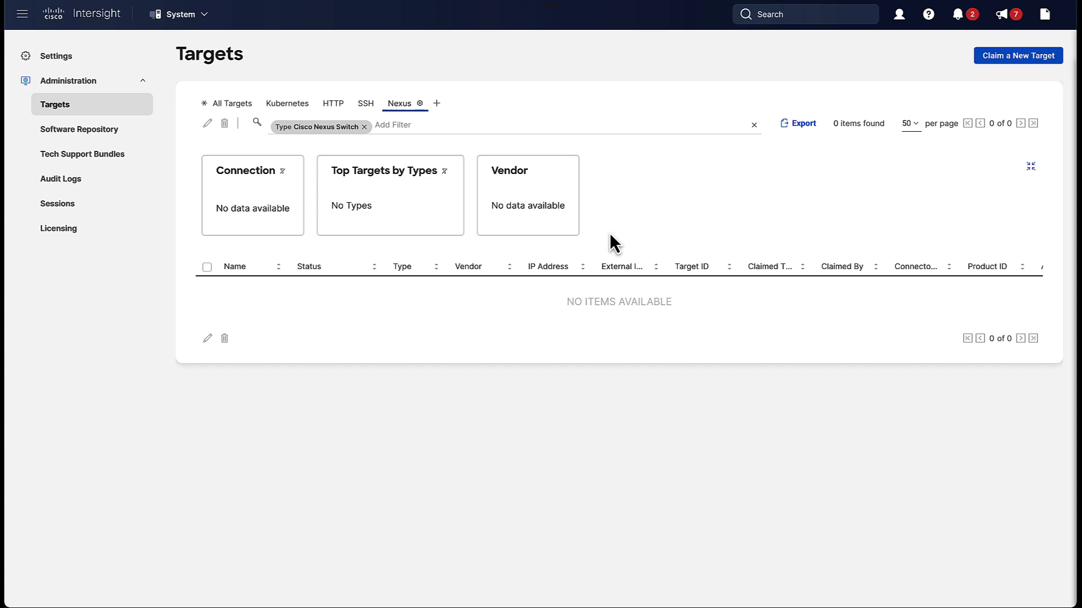
Choose Cisco Nexus Switch from the Network target types and start its claim form
{"action": "left_click", "coordinate": [1017, 56]}
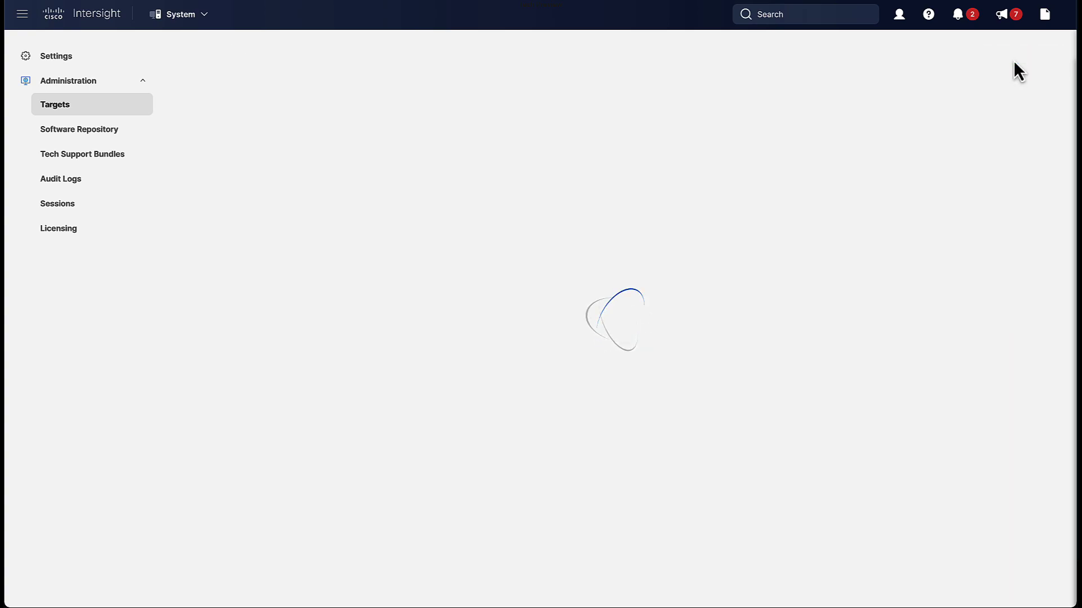
{"action": "left_click", "coordinate": [420, 423]}
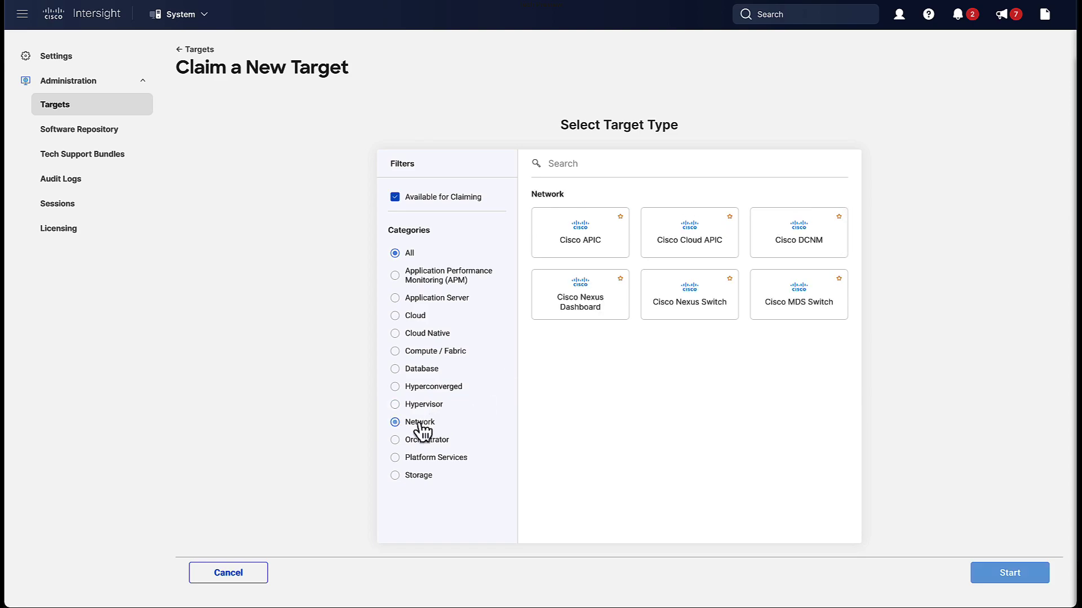
{"action": "left_click", "coordinate": [701, 321]}
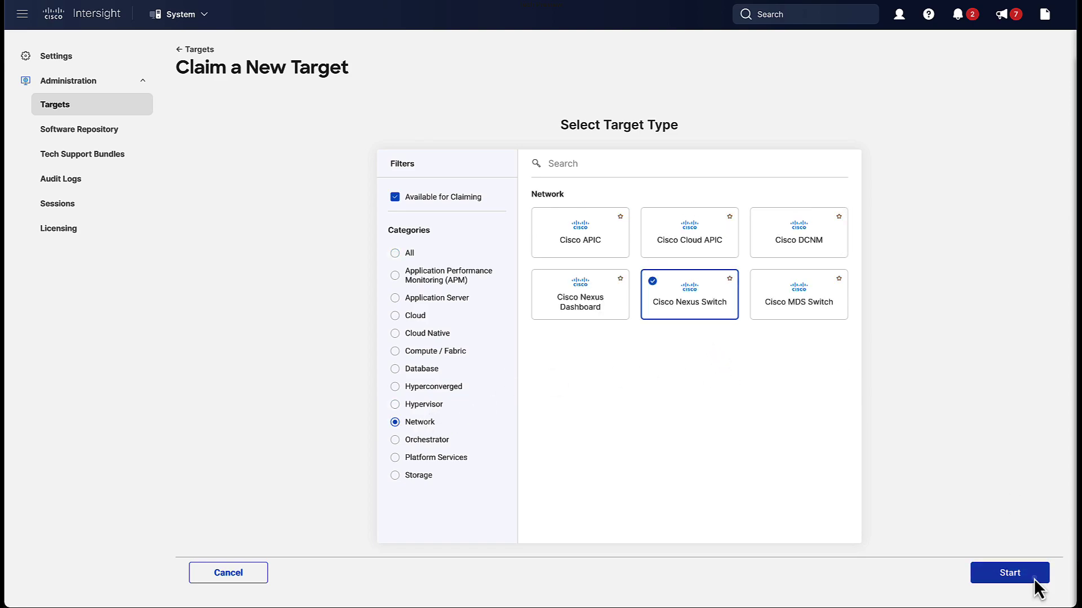
{"action": "left_click", "coordinate": [1008, 576]}
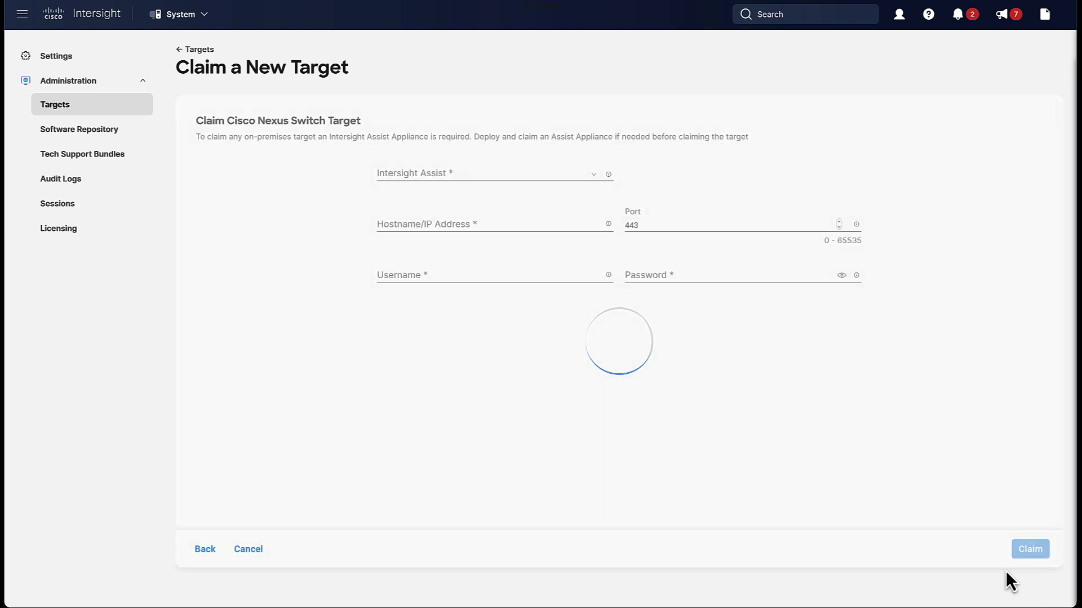
Enter hostname 10.51.77.72, username admin and the switch password, keeping port 443
{"action": "left_click", "coordinate": [442, 224]}
{"action": "type", "text": "10.51."}
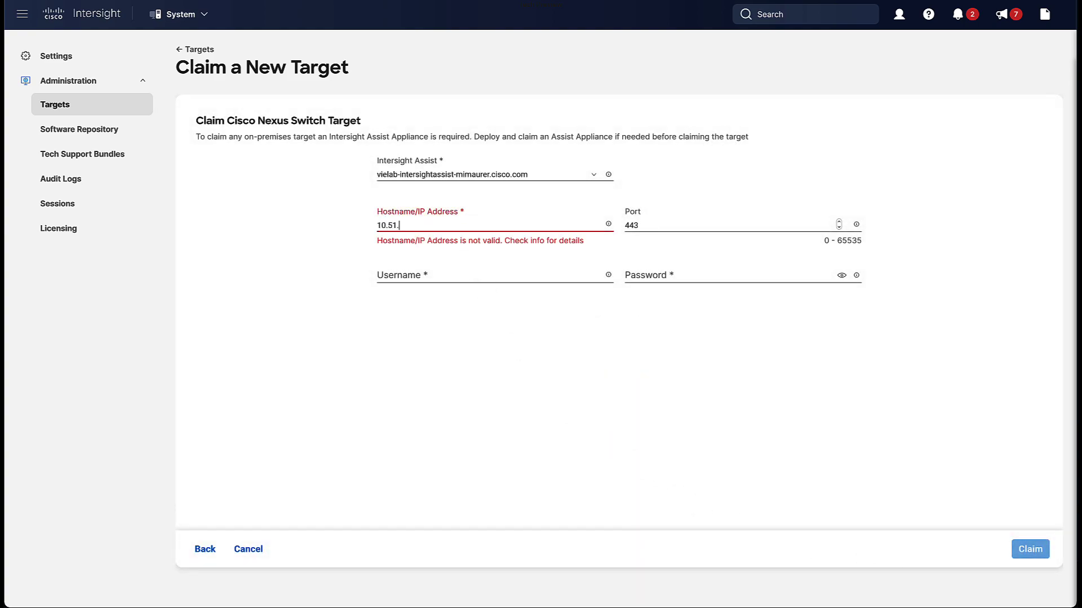
{"action": "type", "text": "77.72"}
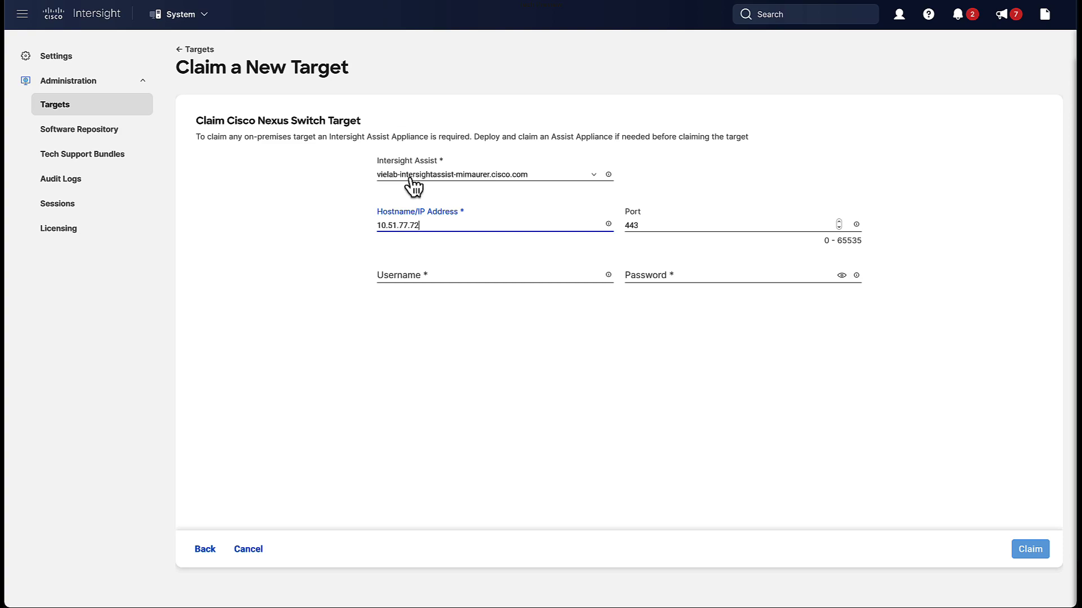
{"action": "left_click", "coordinate": [404, 269]}
{"action": "type", "text": "admin"}
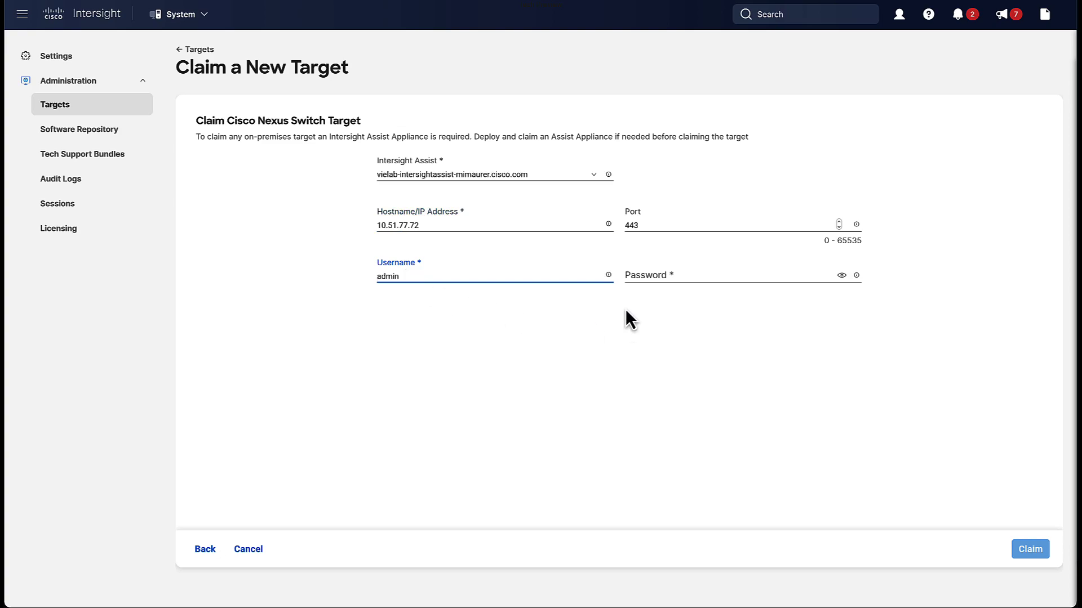
{"action": "left_click", "coordinate": [637, 277]}
{"action": "type", "text": "Cisco123"}
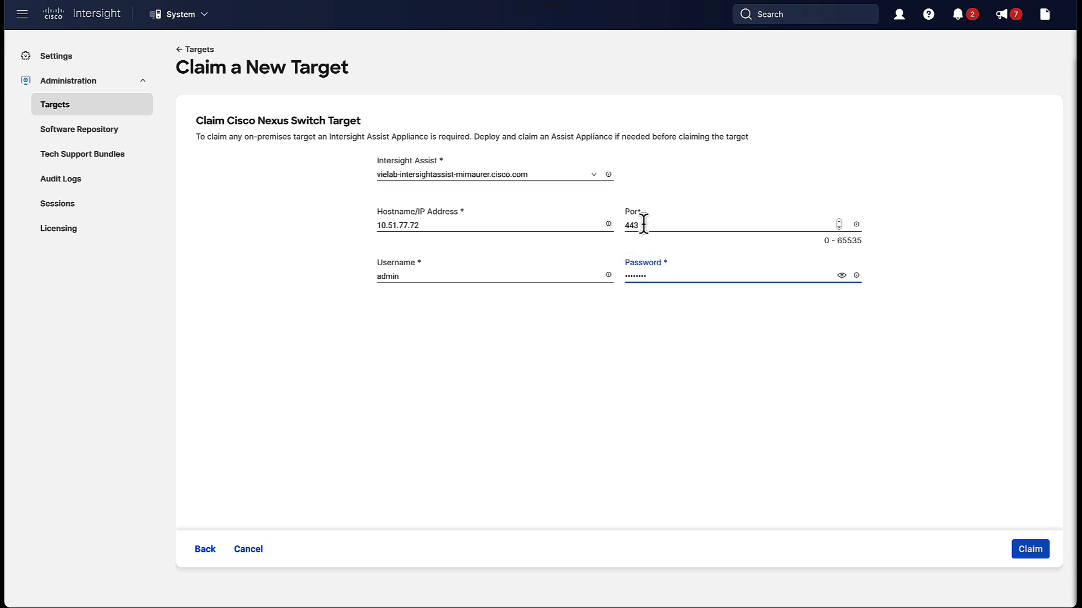
{"action": "left_click_drag", "start_coordinate": [638, 225], "coordinate": [619, 224]}
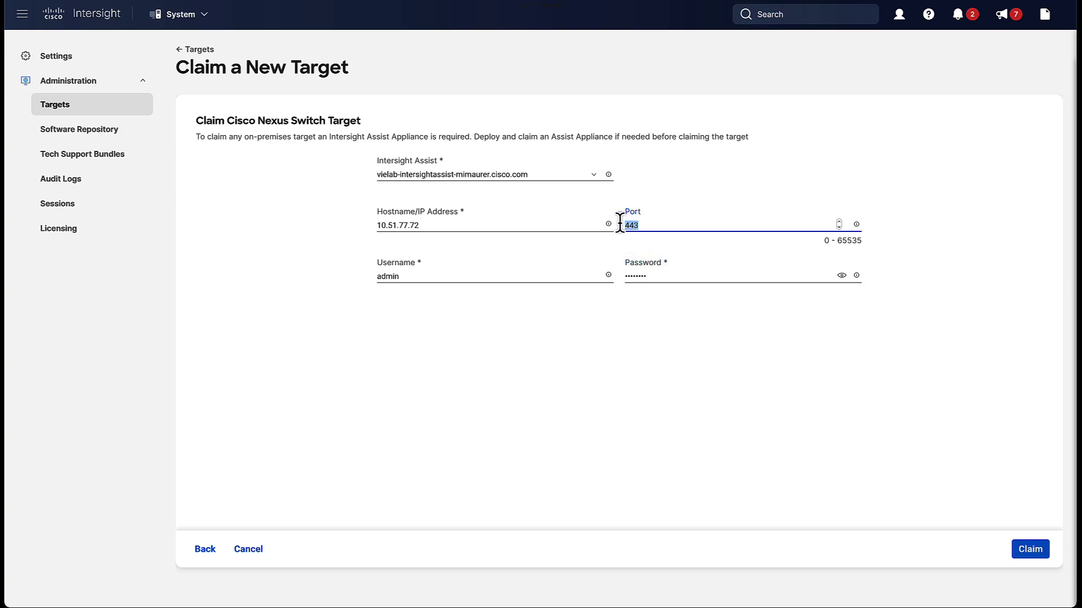
{"action": "left_click", "coordinate": [674, 390]}
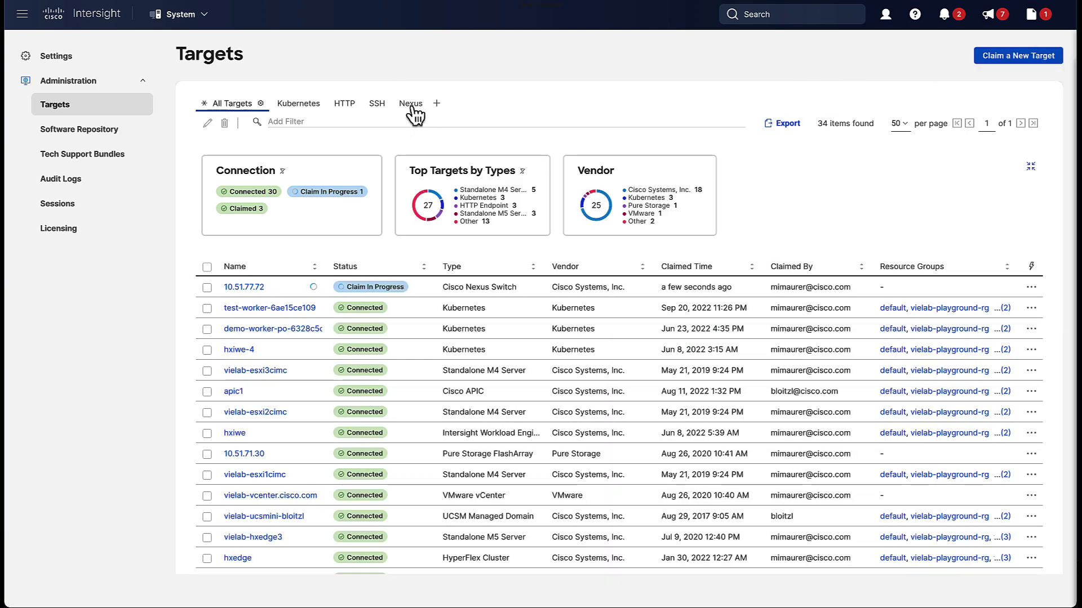
Filter the Targets list to Nexus to show 10.51.77.72 with Claim In Progress
{"action": "left_click", "coordinate": [410, 104]}
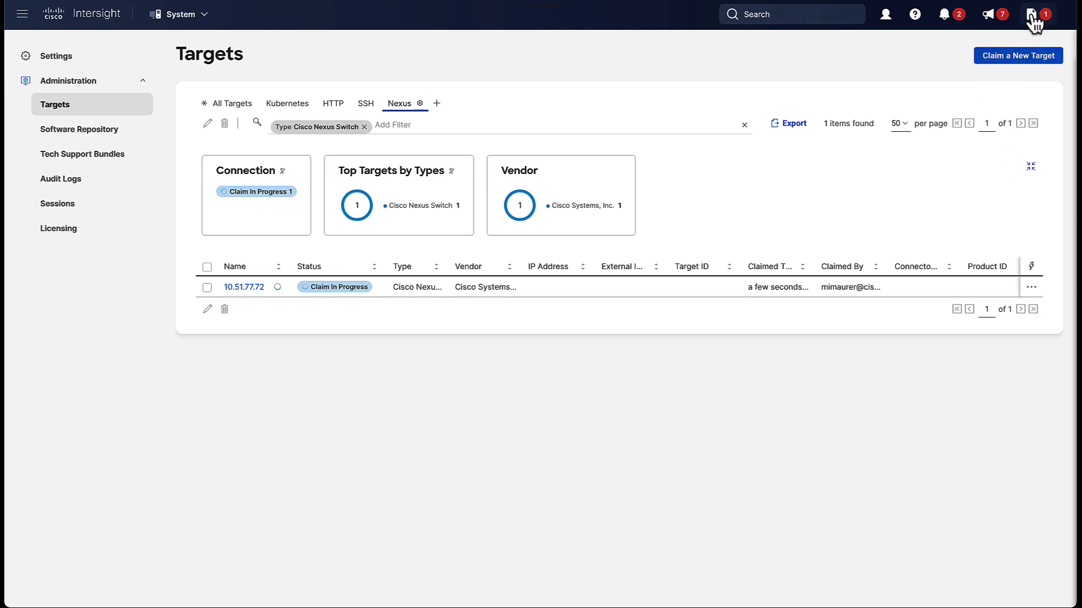
Open the newest Claim Target request from Requests to watch its execution progress
{"action": "left_click", "coordinate": [1032, 16]}
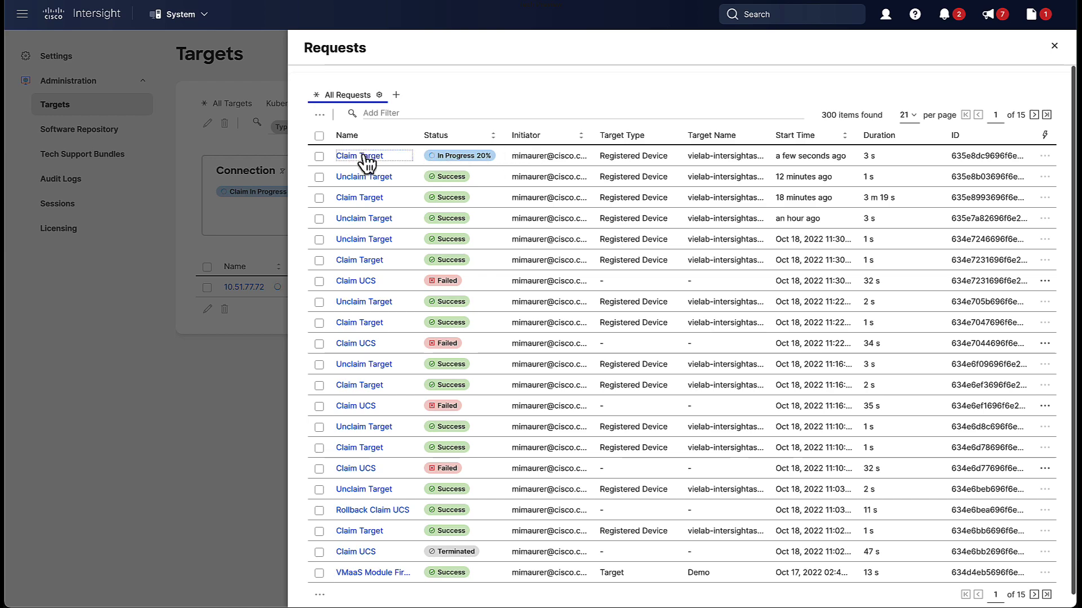
{"action": "left_click", "coordinate": [362, 156]}
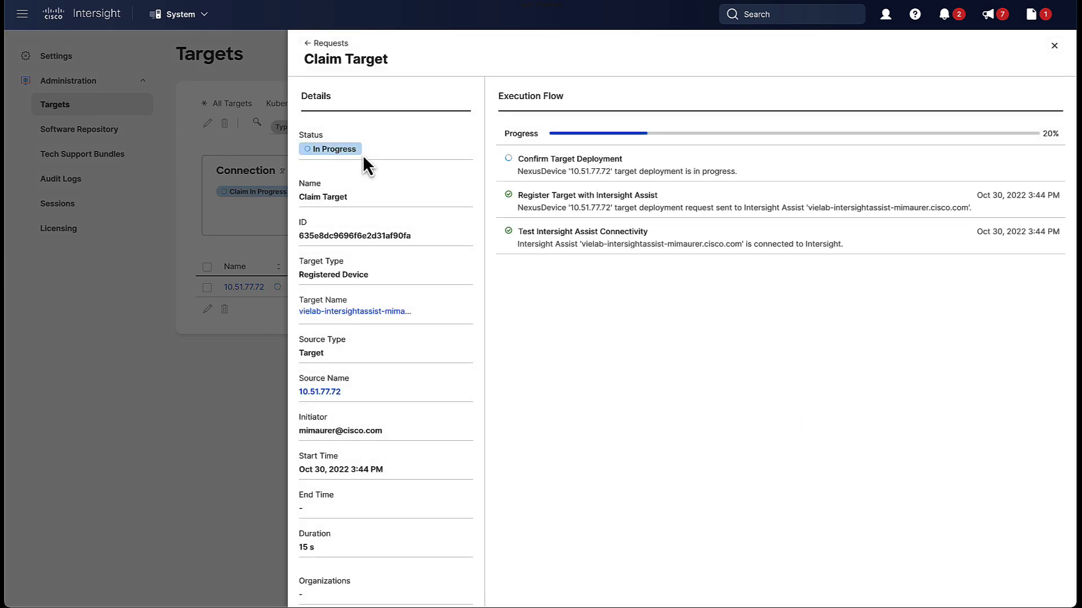